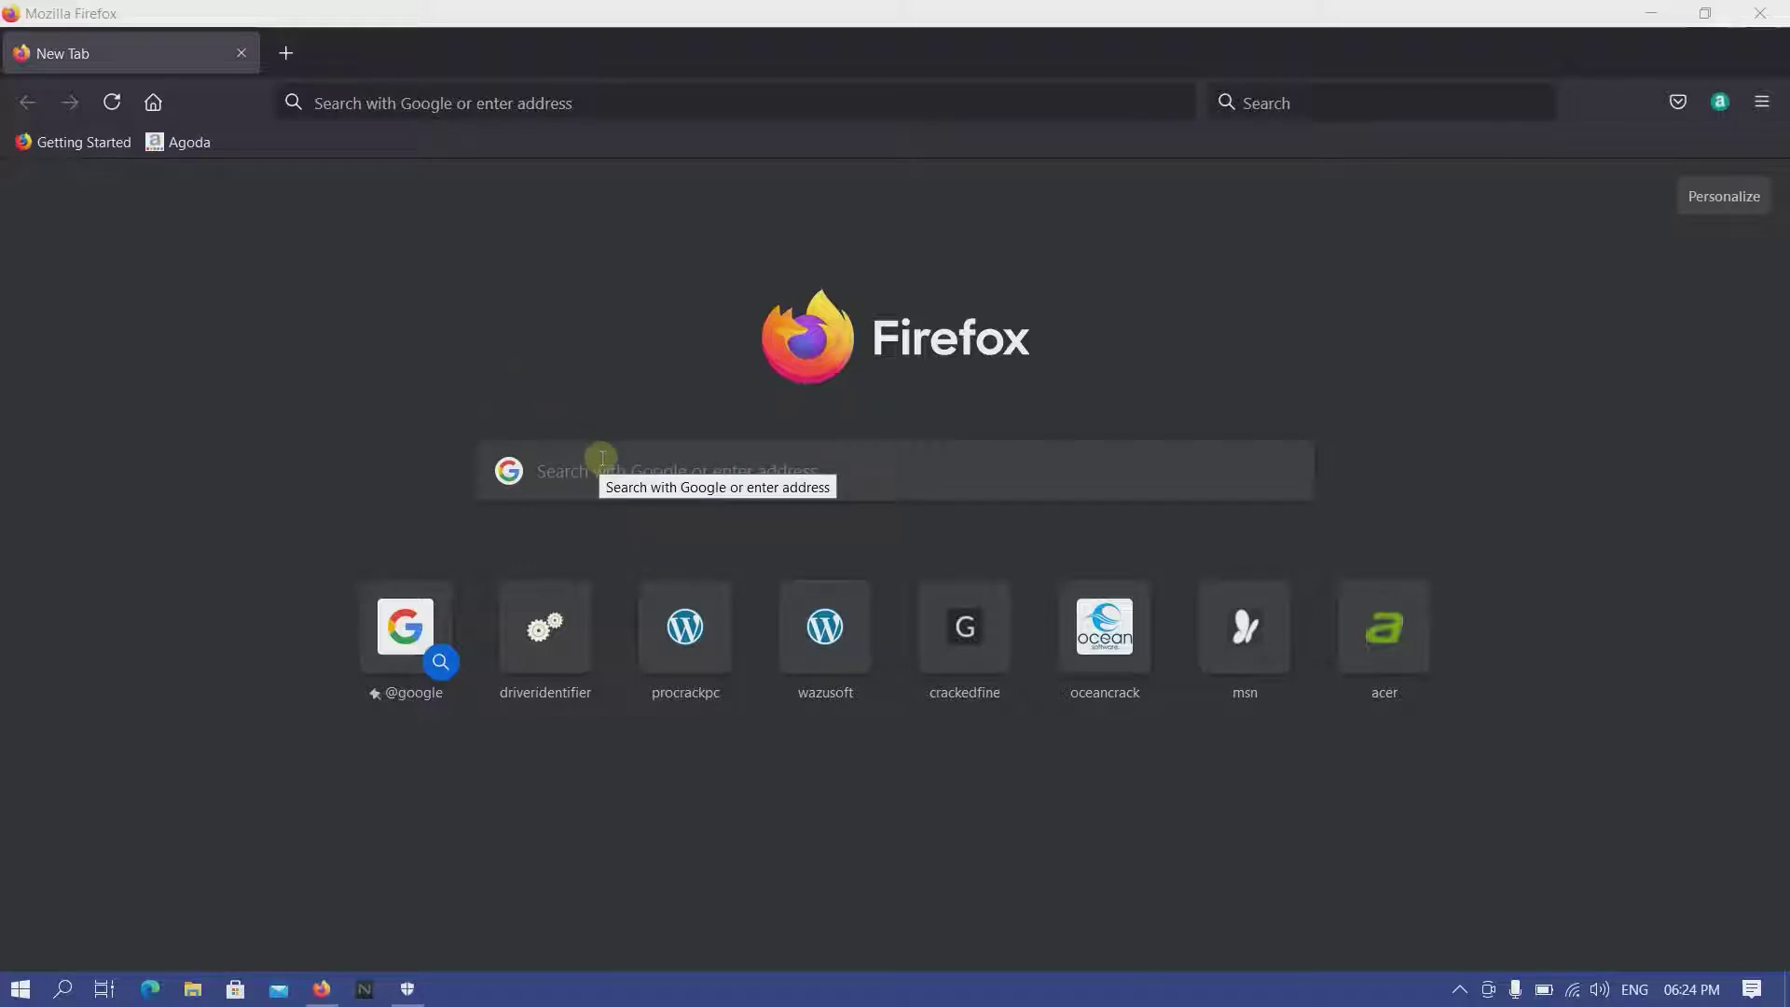
Run a Google search for "acer drivers" from the new tab.
left_click(603, 459)
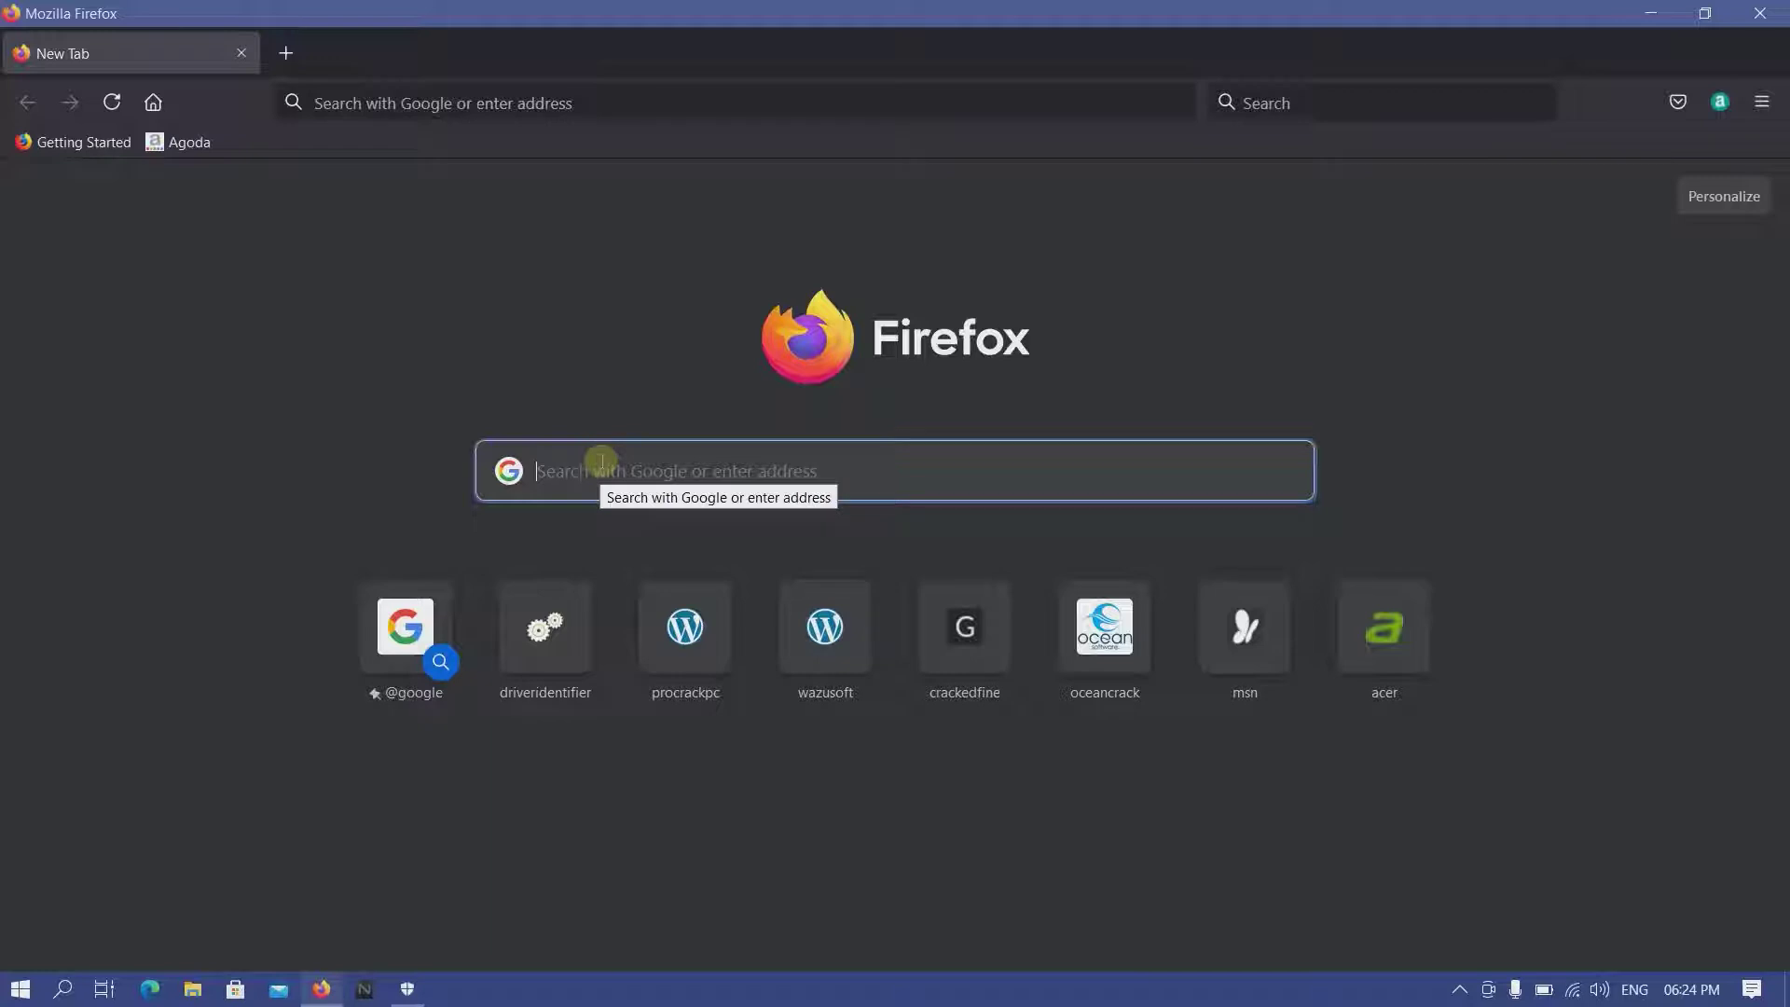
type("acer dr")
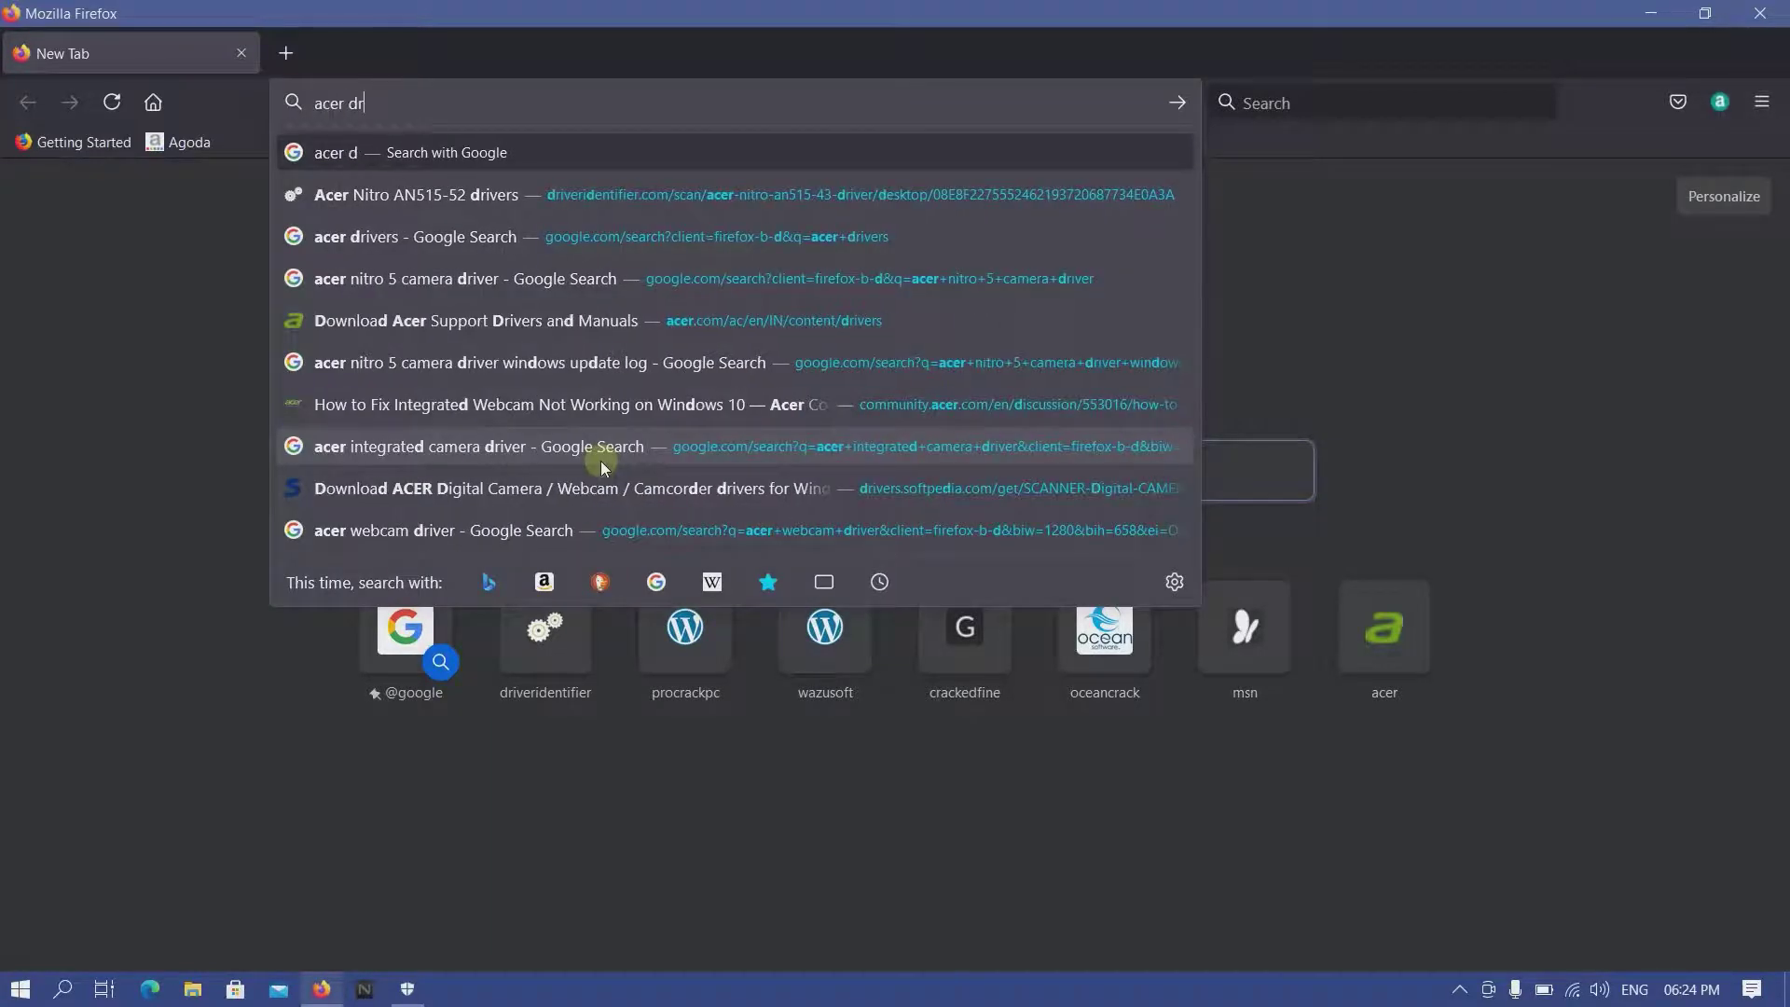
type("ivers")
key("Return")
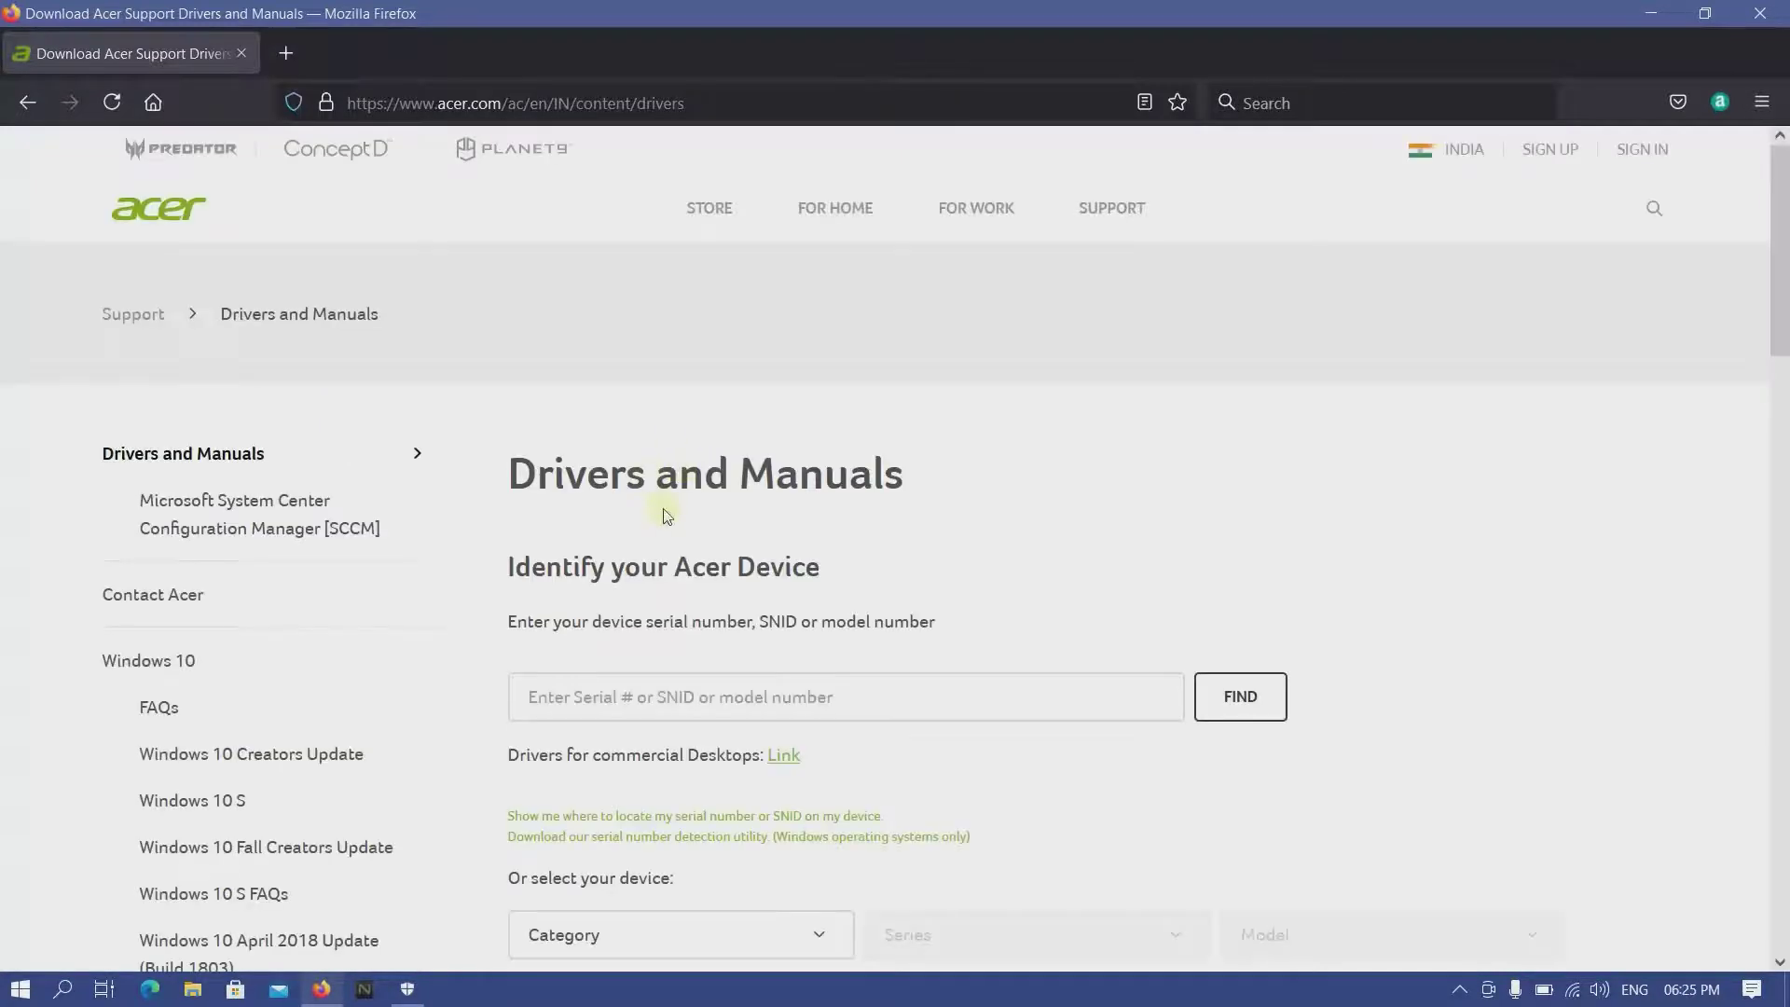
scroll(665, 515, "down", 3)
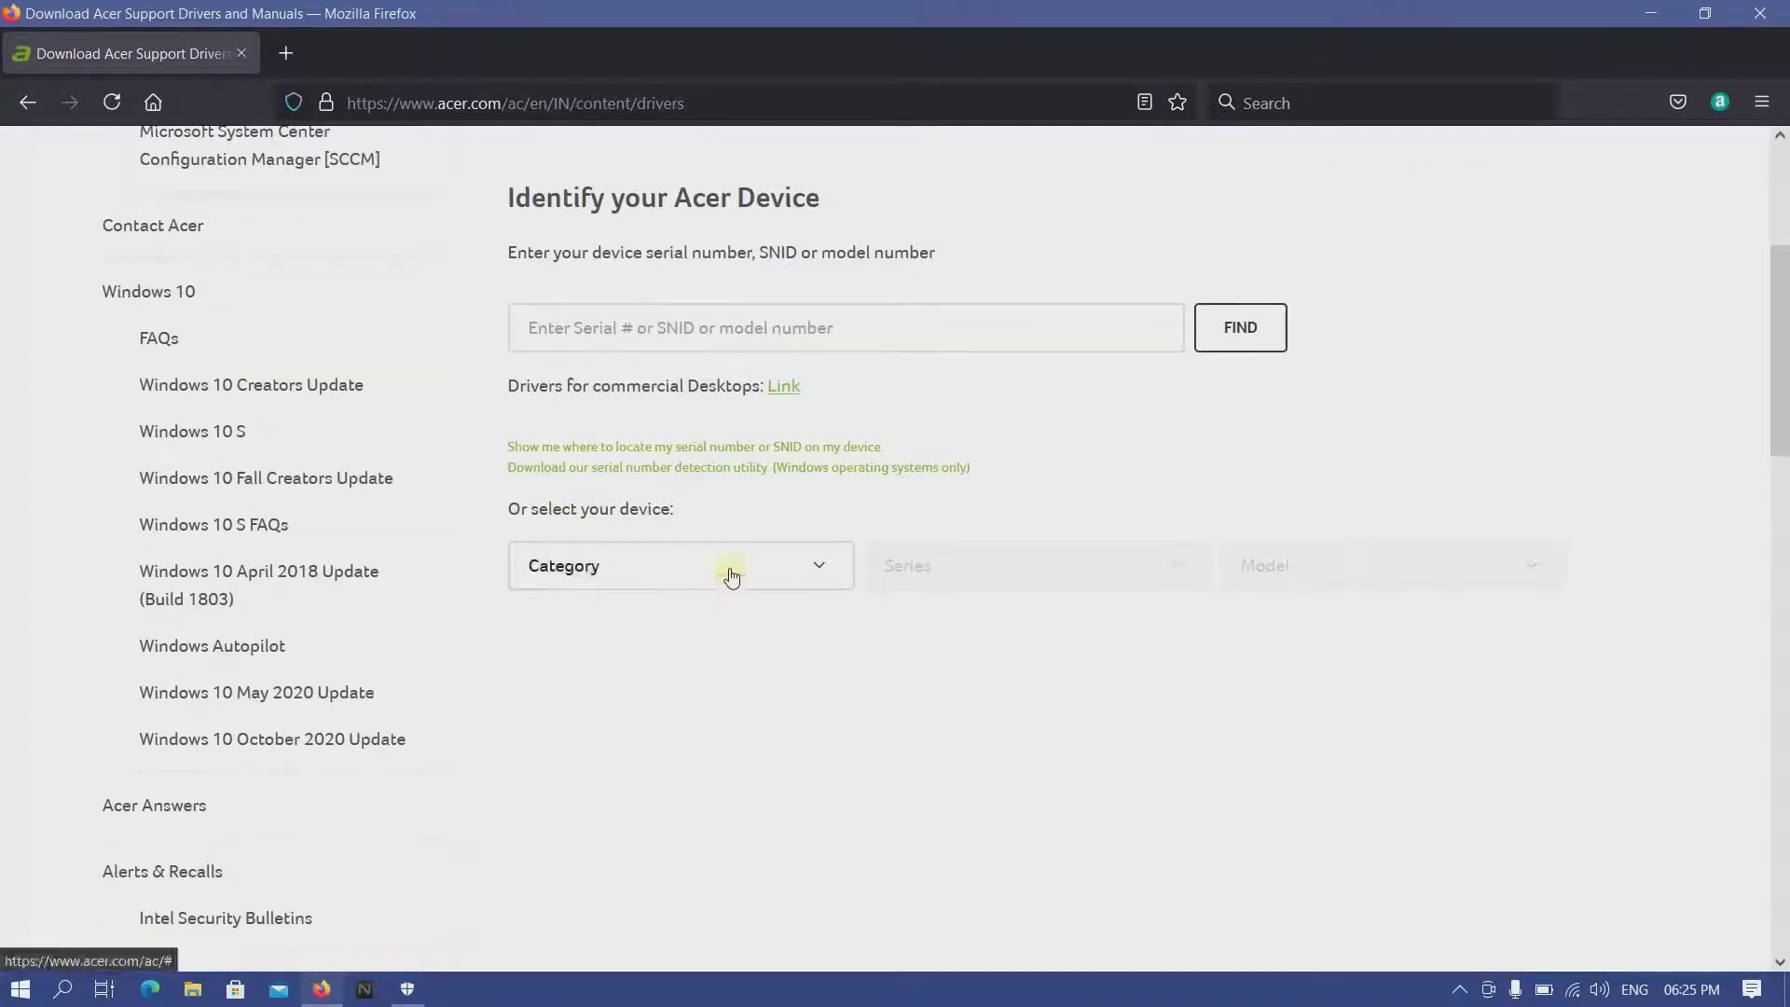
Choose category Notebook and series Predator, then open the model list for PH315-53.
left_click(699, 560)
scroll(658, 533, "down", 1)
left_click(650, 520)
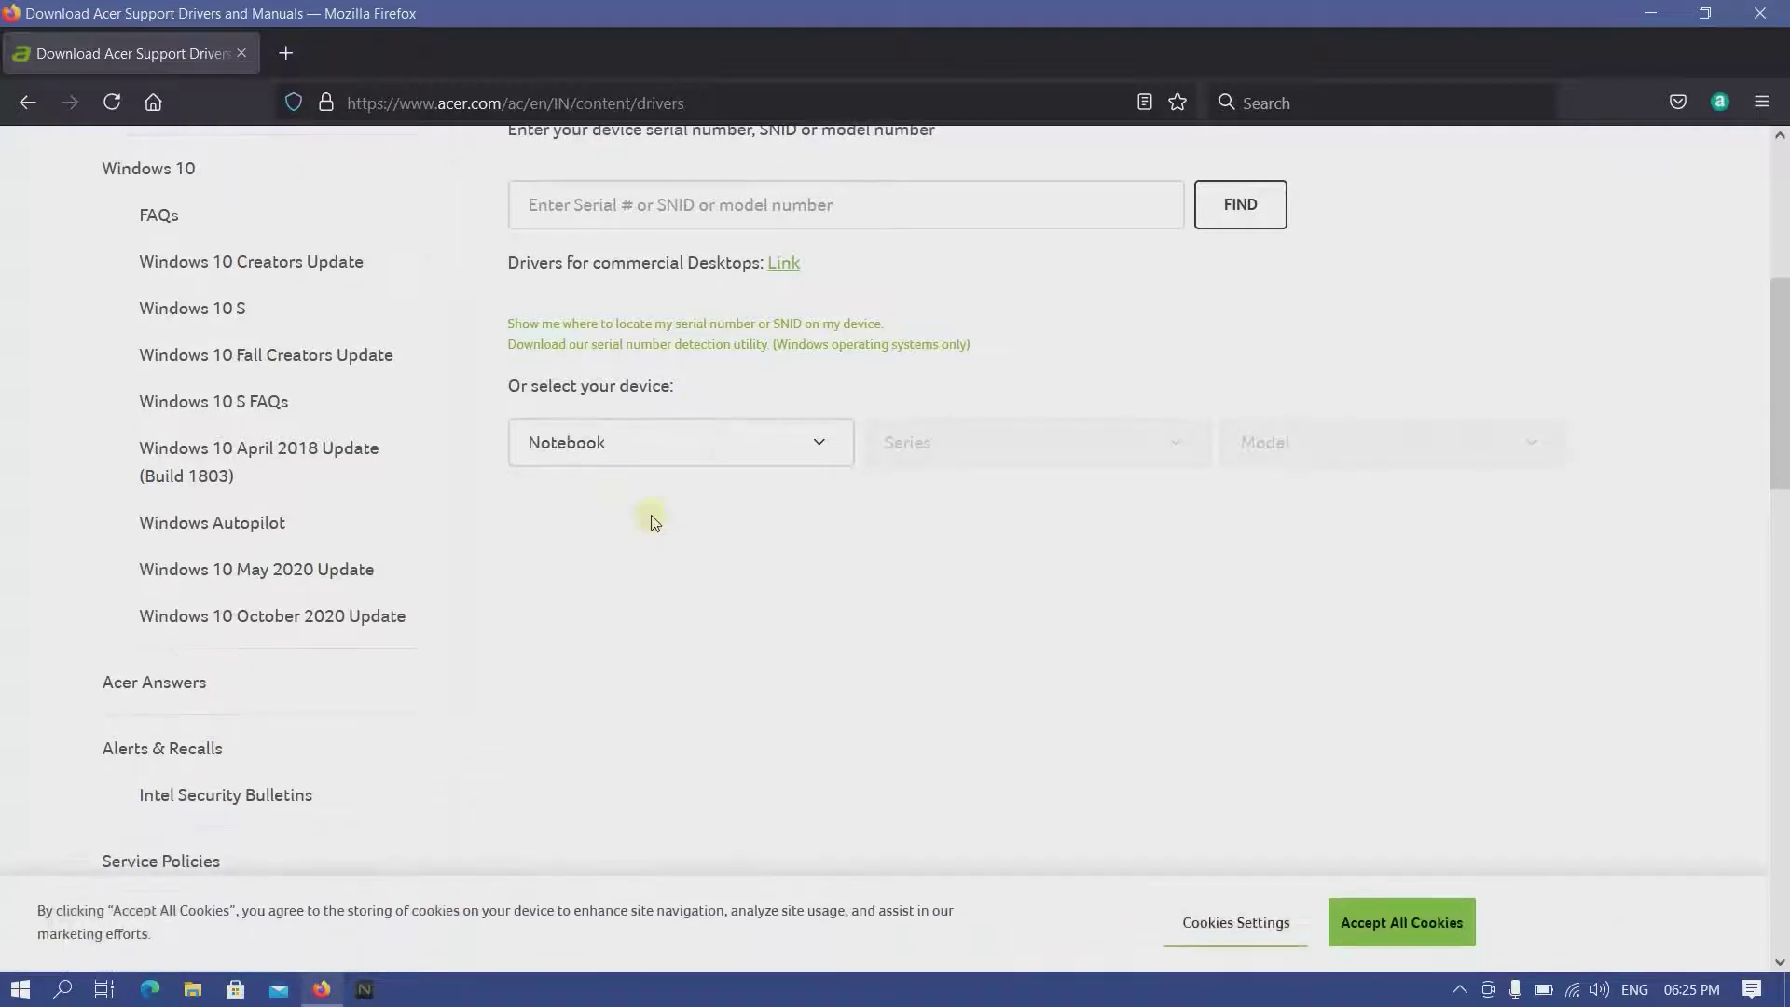
left_click(992, 459)
scroll(1018, 666, "down", 3)
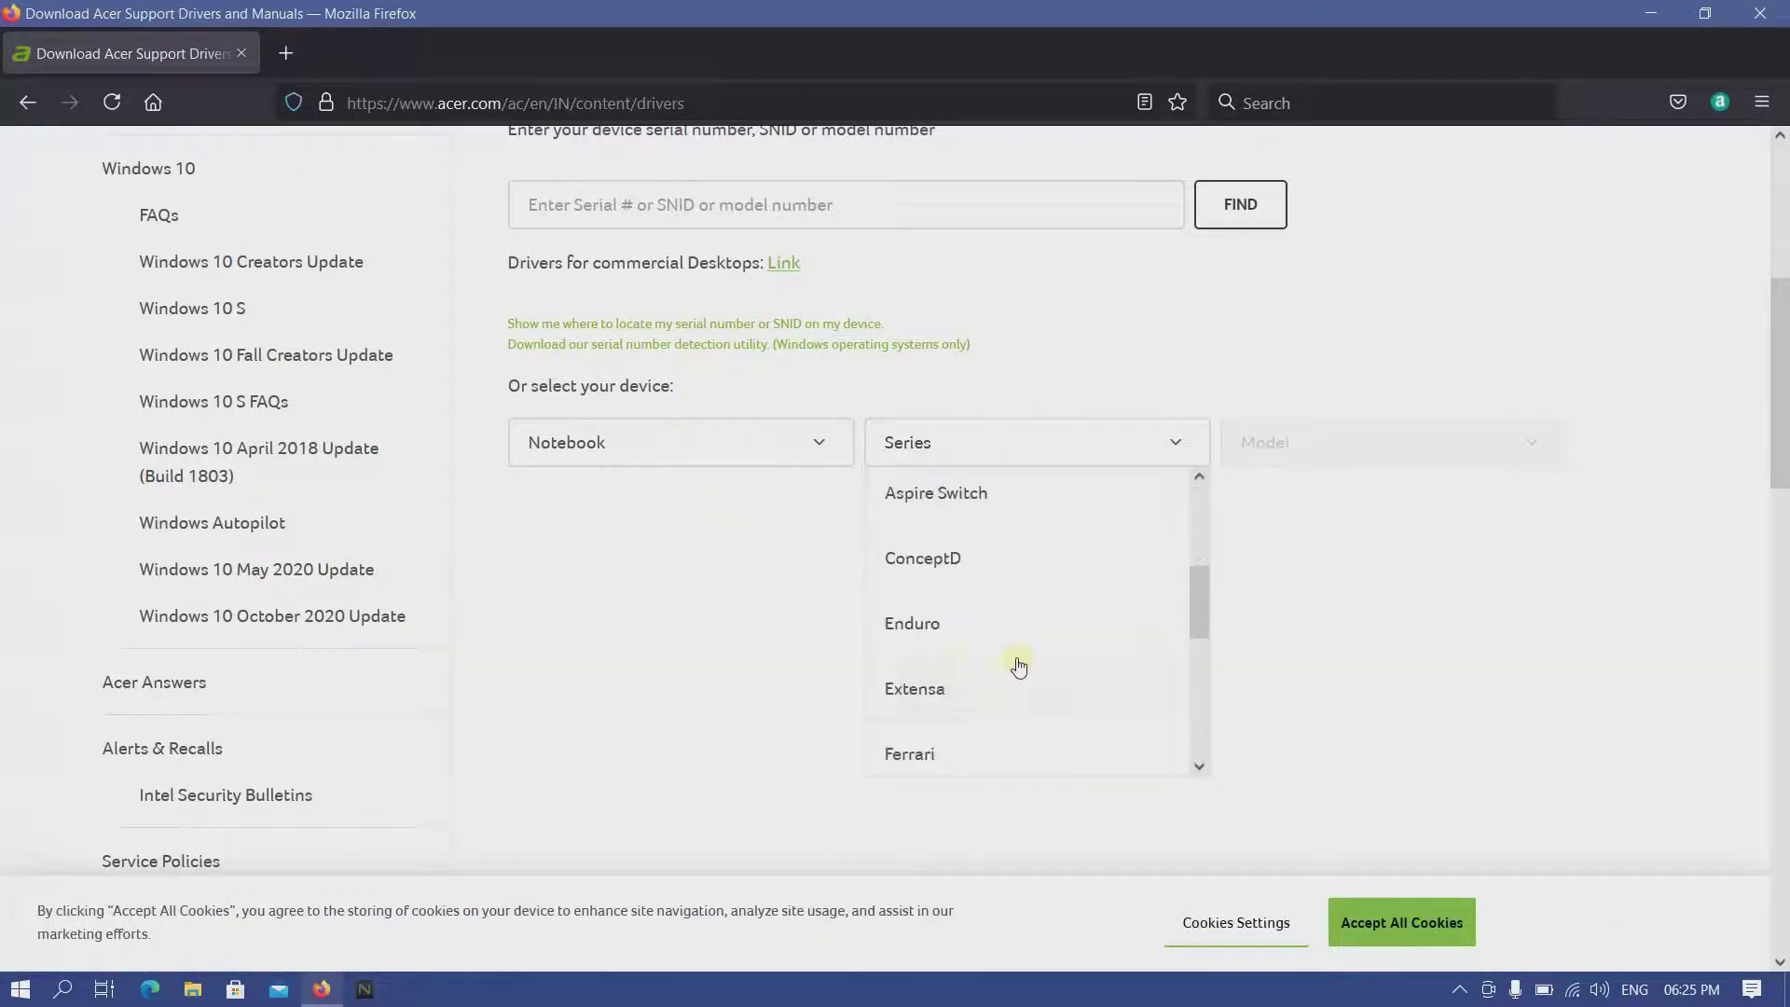
scroll(971, 672, "down", 3)
scroll(951, 681, "down", 2)
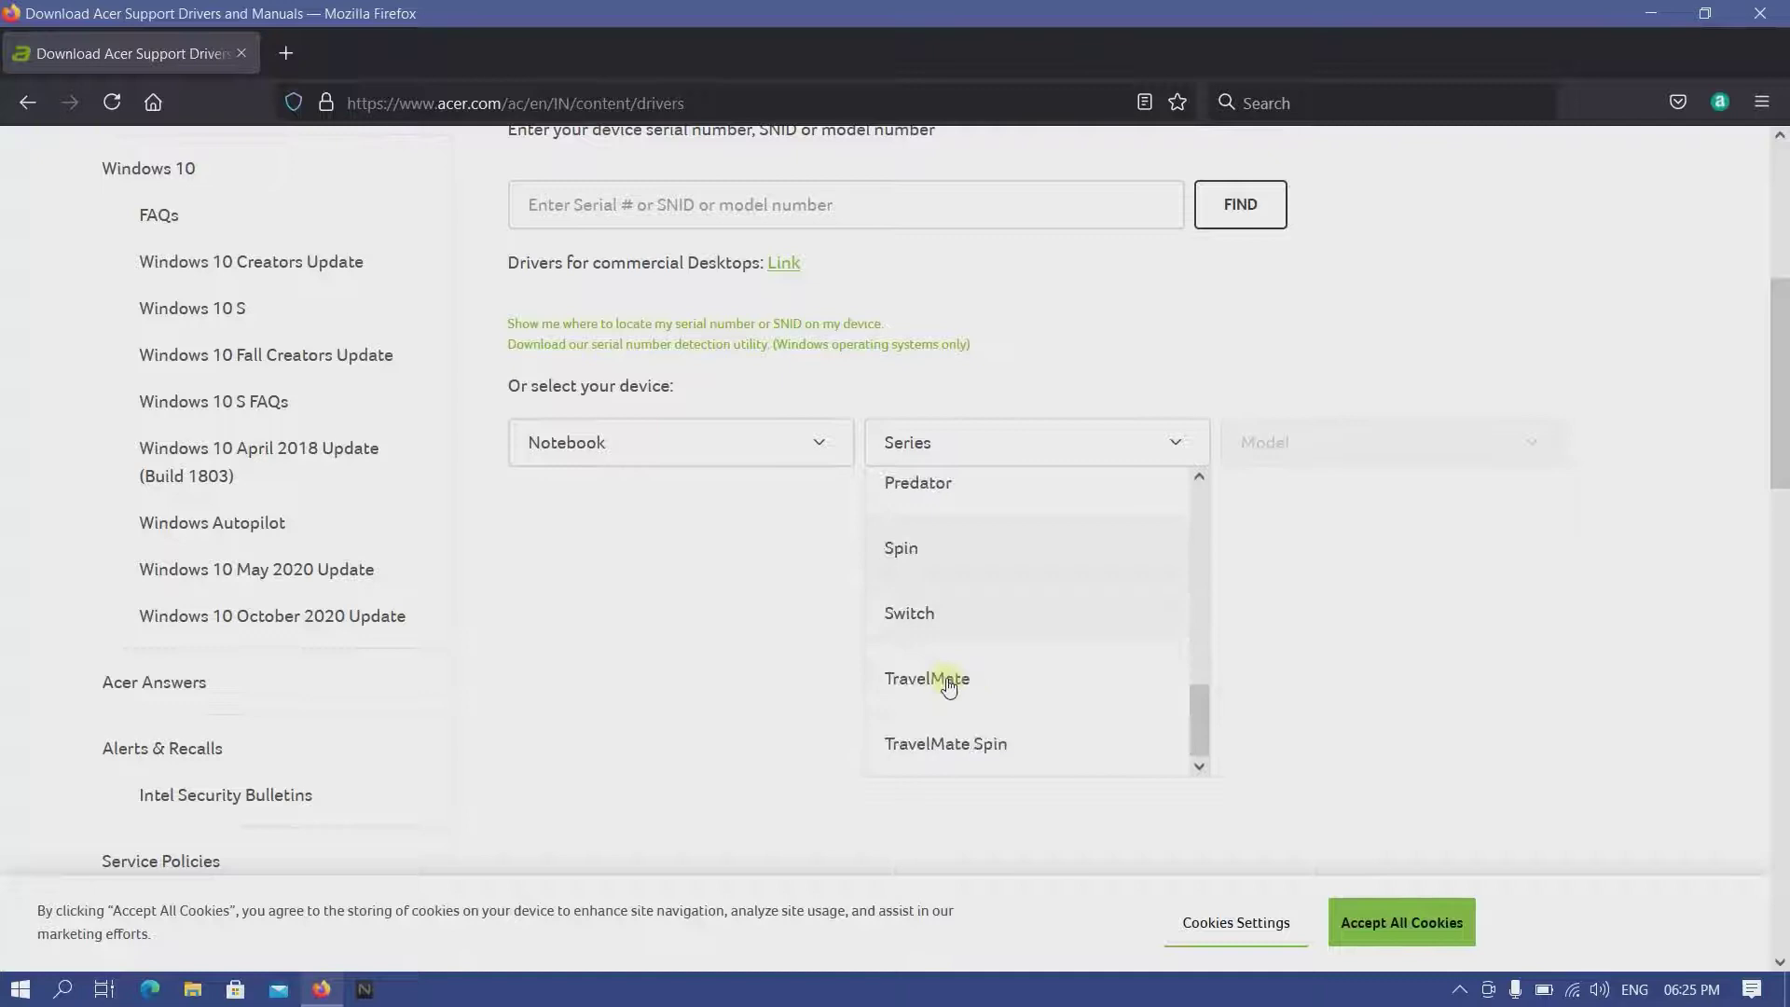
scroll(951, 671, "up", 1)
scroll(957, 644, "up", 1)
left_click(959, 626)
left_click(1287, 475)
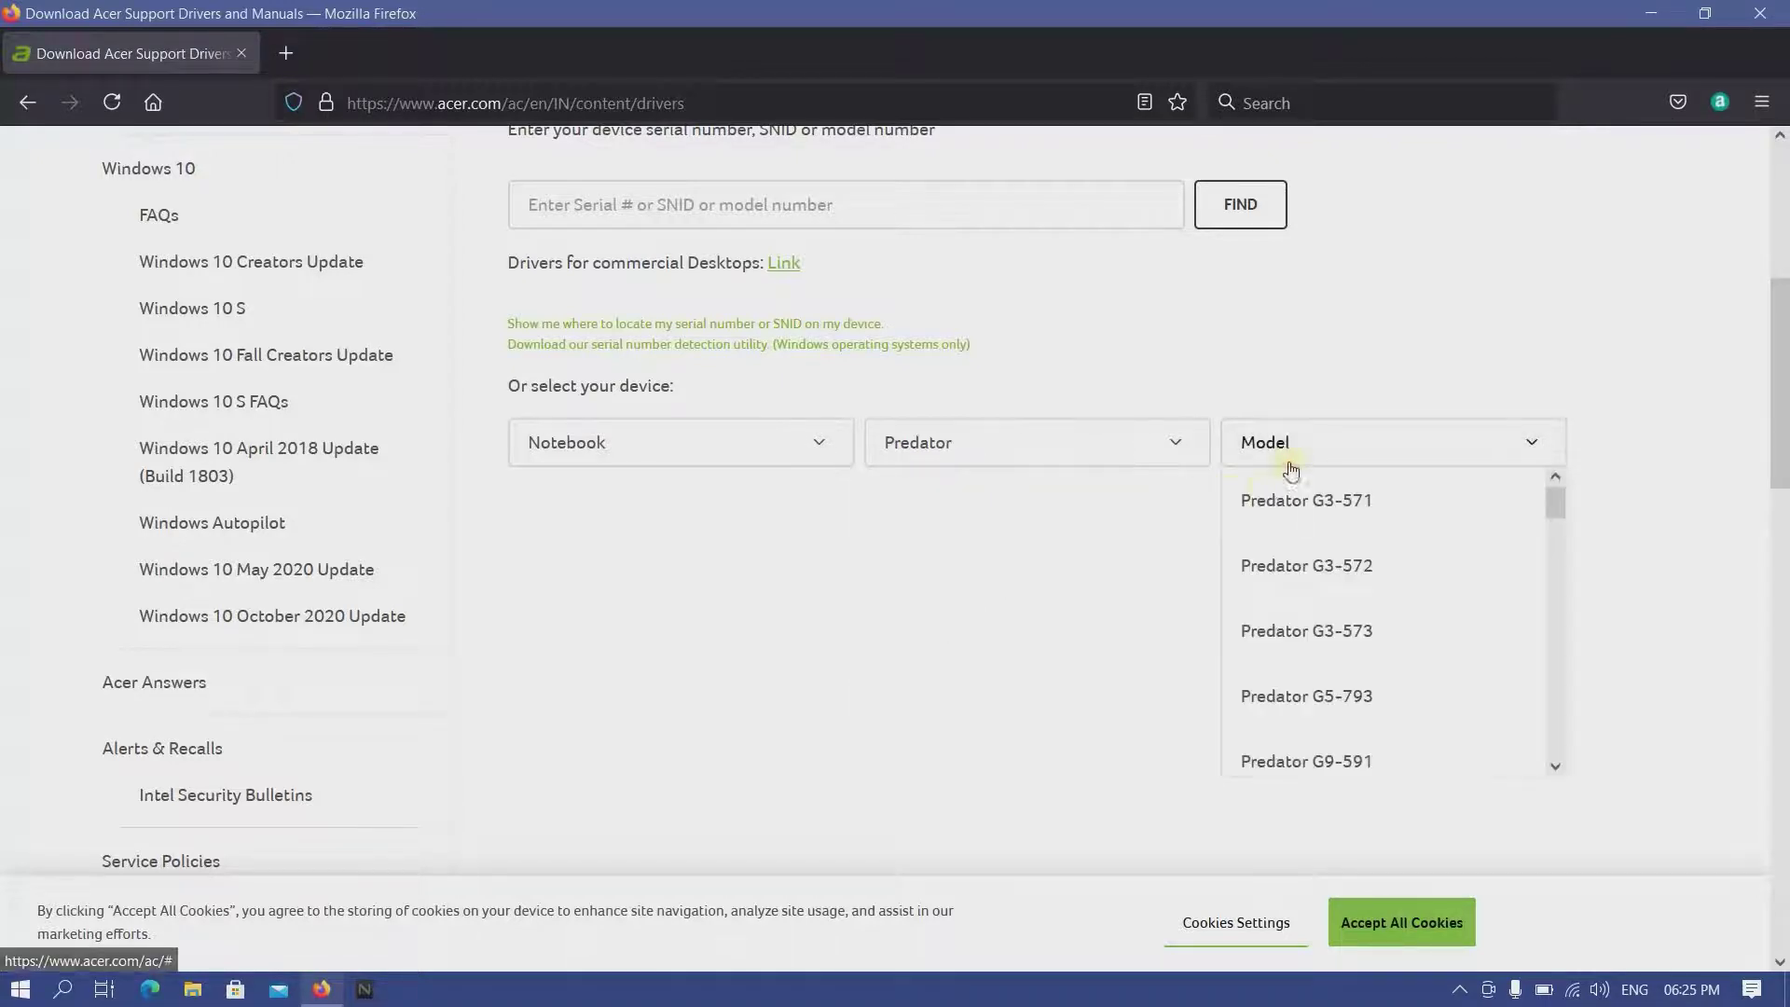
scroll(1287, 601, "down", 1)
scroll(1354, 594, "down", 2)
scroll(1339, 626, "down", 1)
scroll(1359, 652, "down", 1)
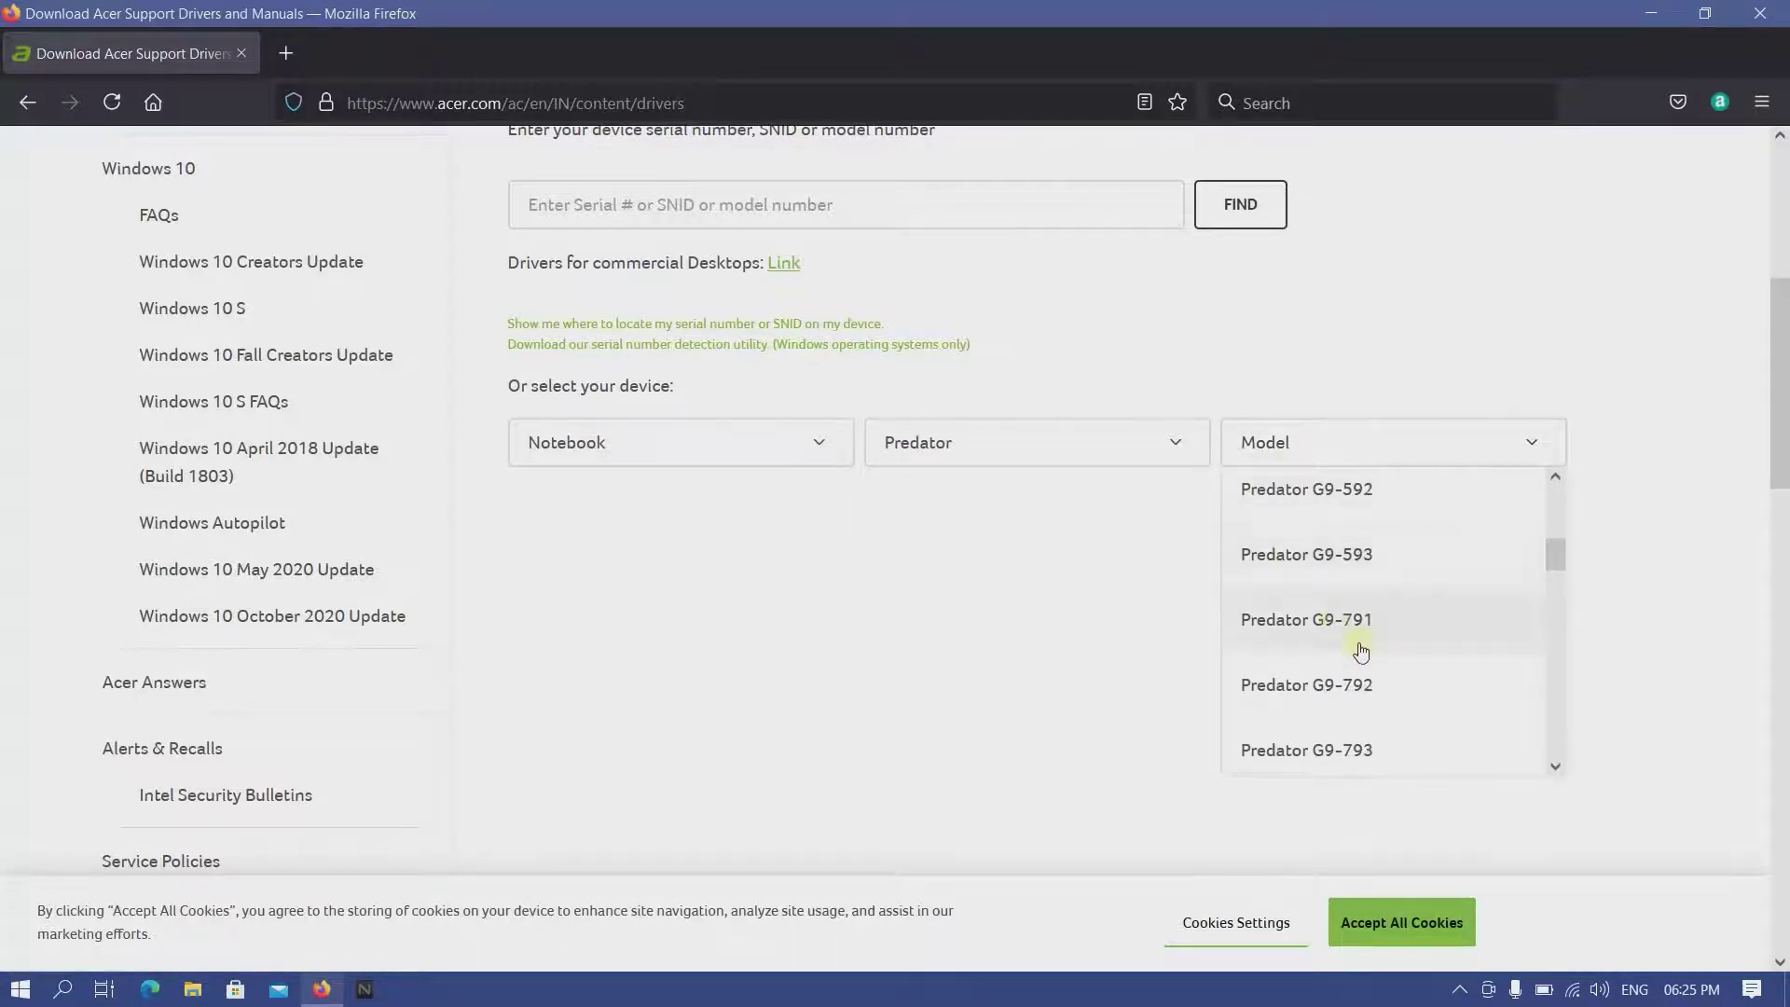
scroll(1359, 653, "down", 1)
scroll(1364, 663, "down", 1)
scroll(1365, 669, "down", 2)
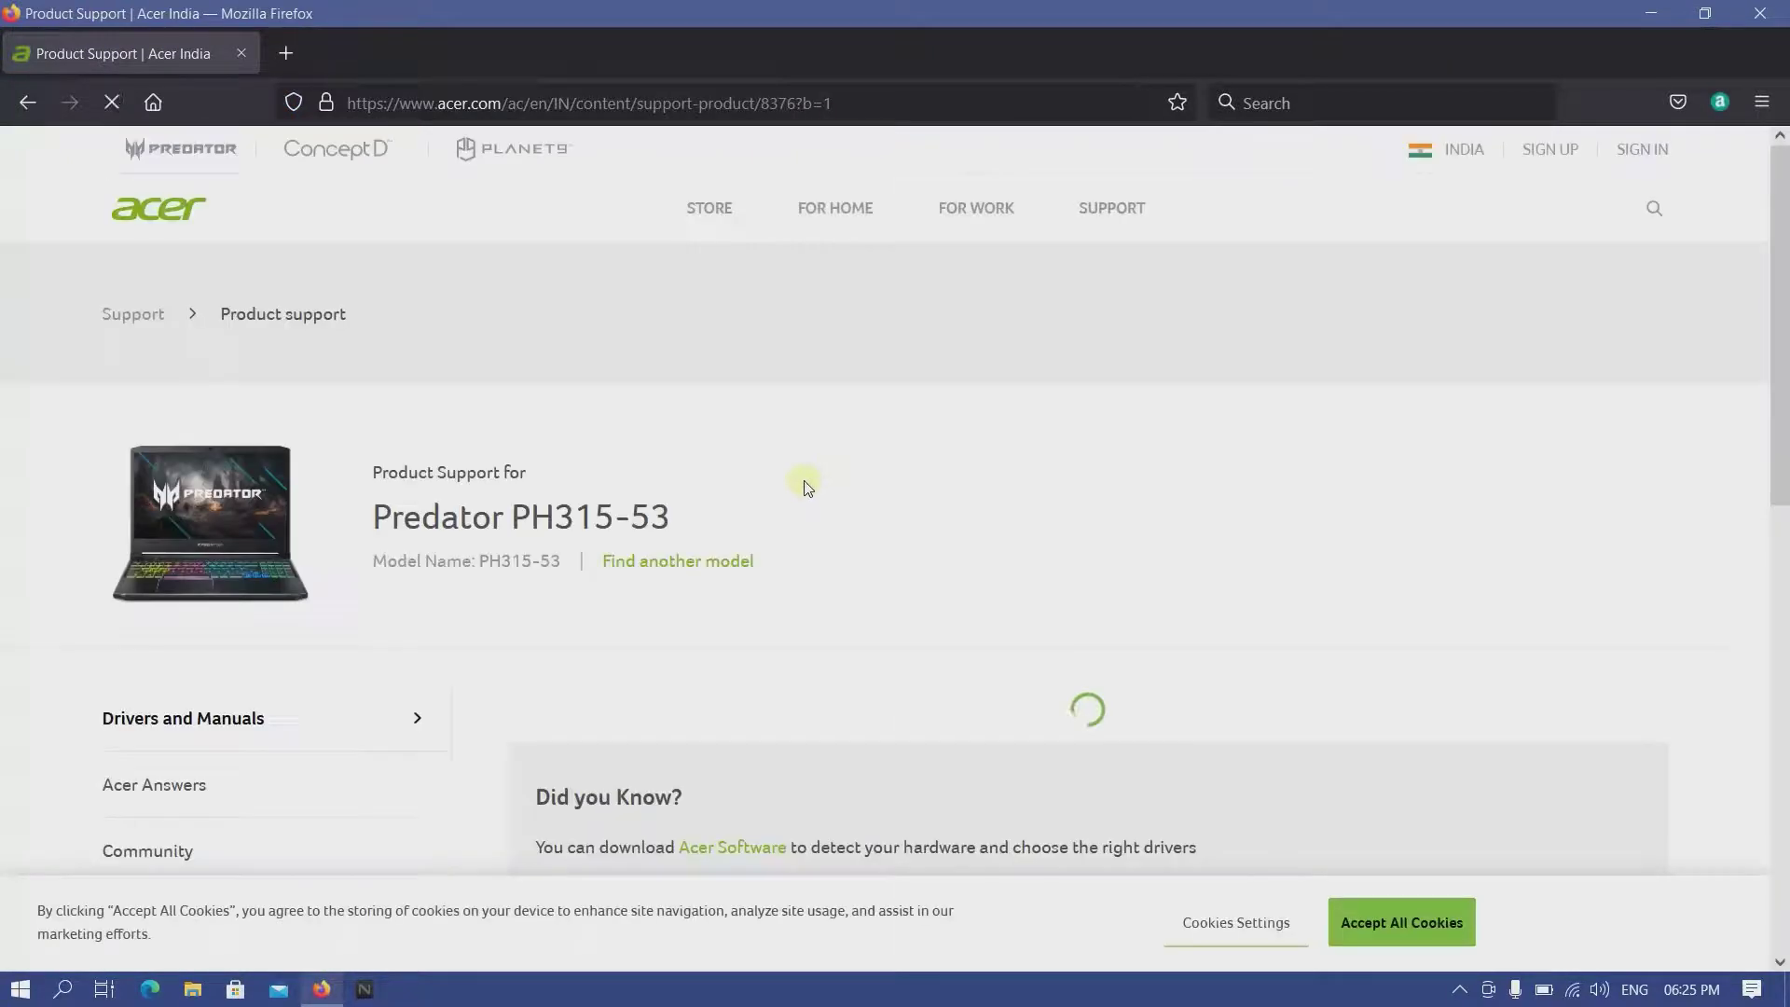
scroll(756, 473, "down", 2)
scroll(719, 461, "down", 3)
scroll(694, 423, "up", 3)
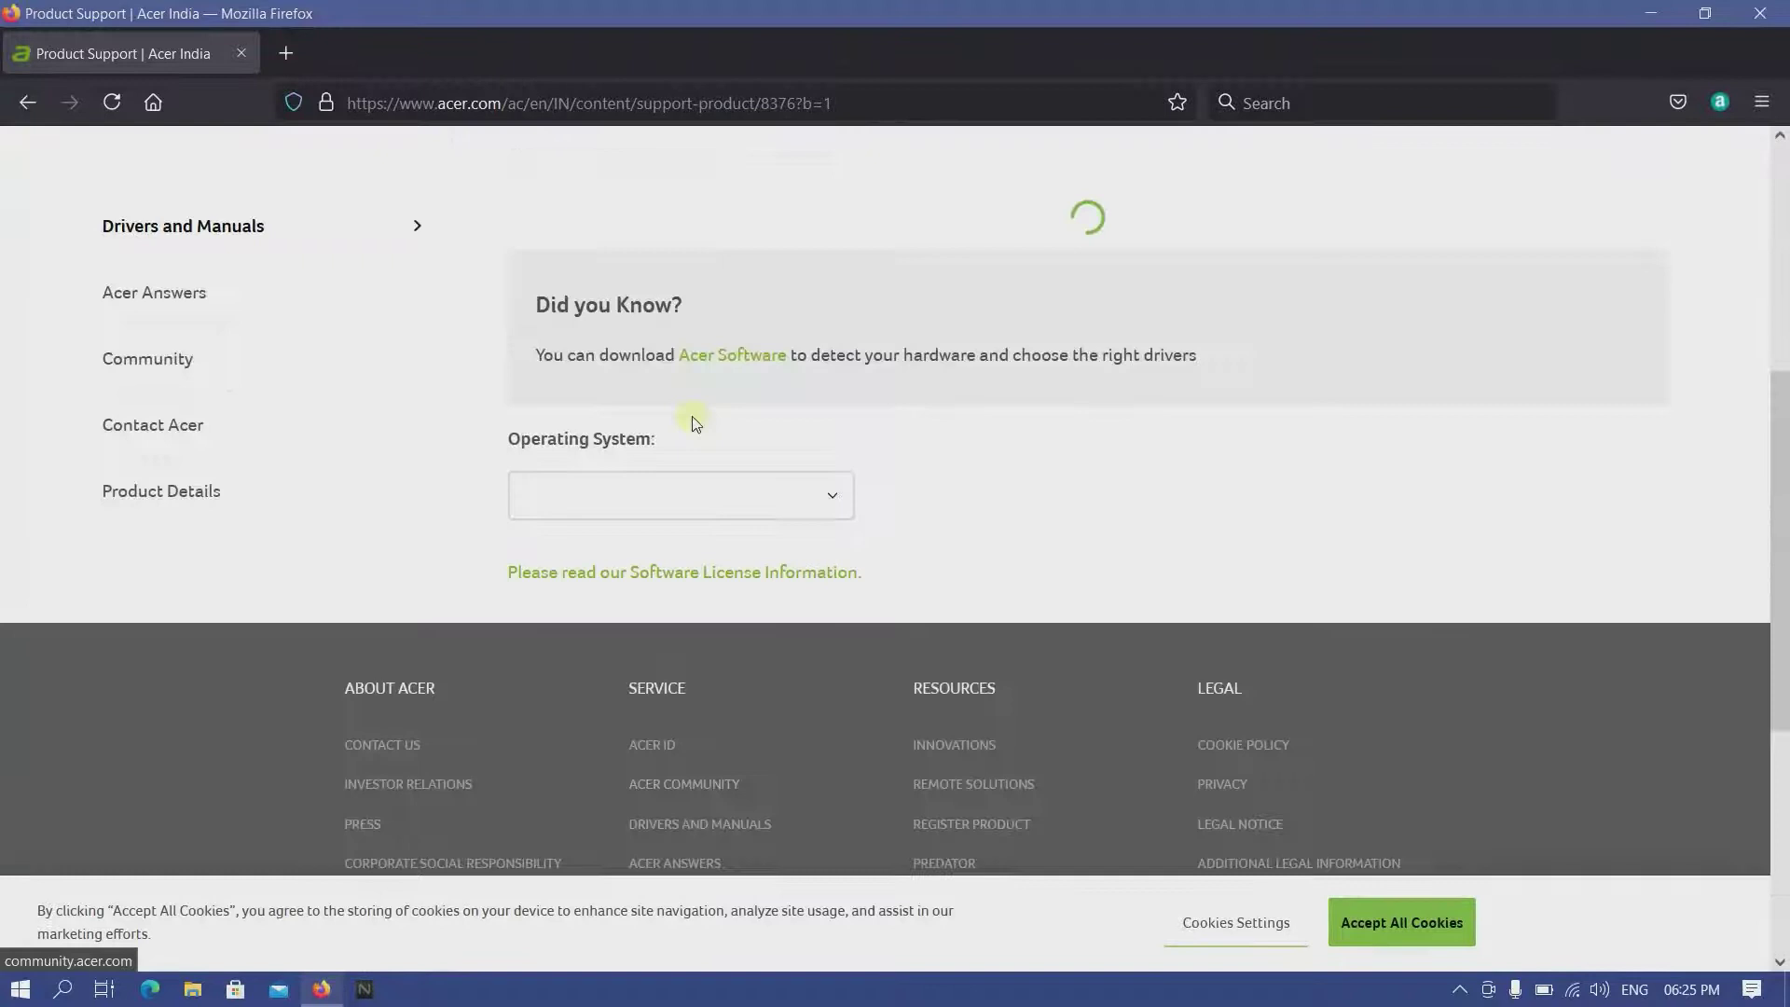
scroll(657, 378, "up", 1)
scroll(490, 364, "up", 2)
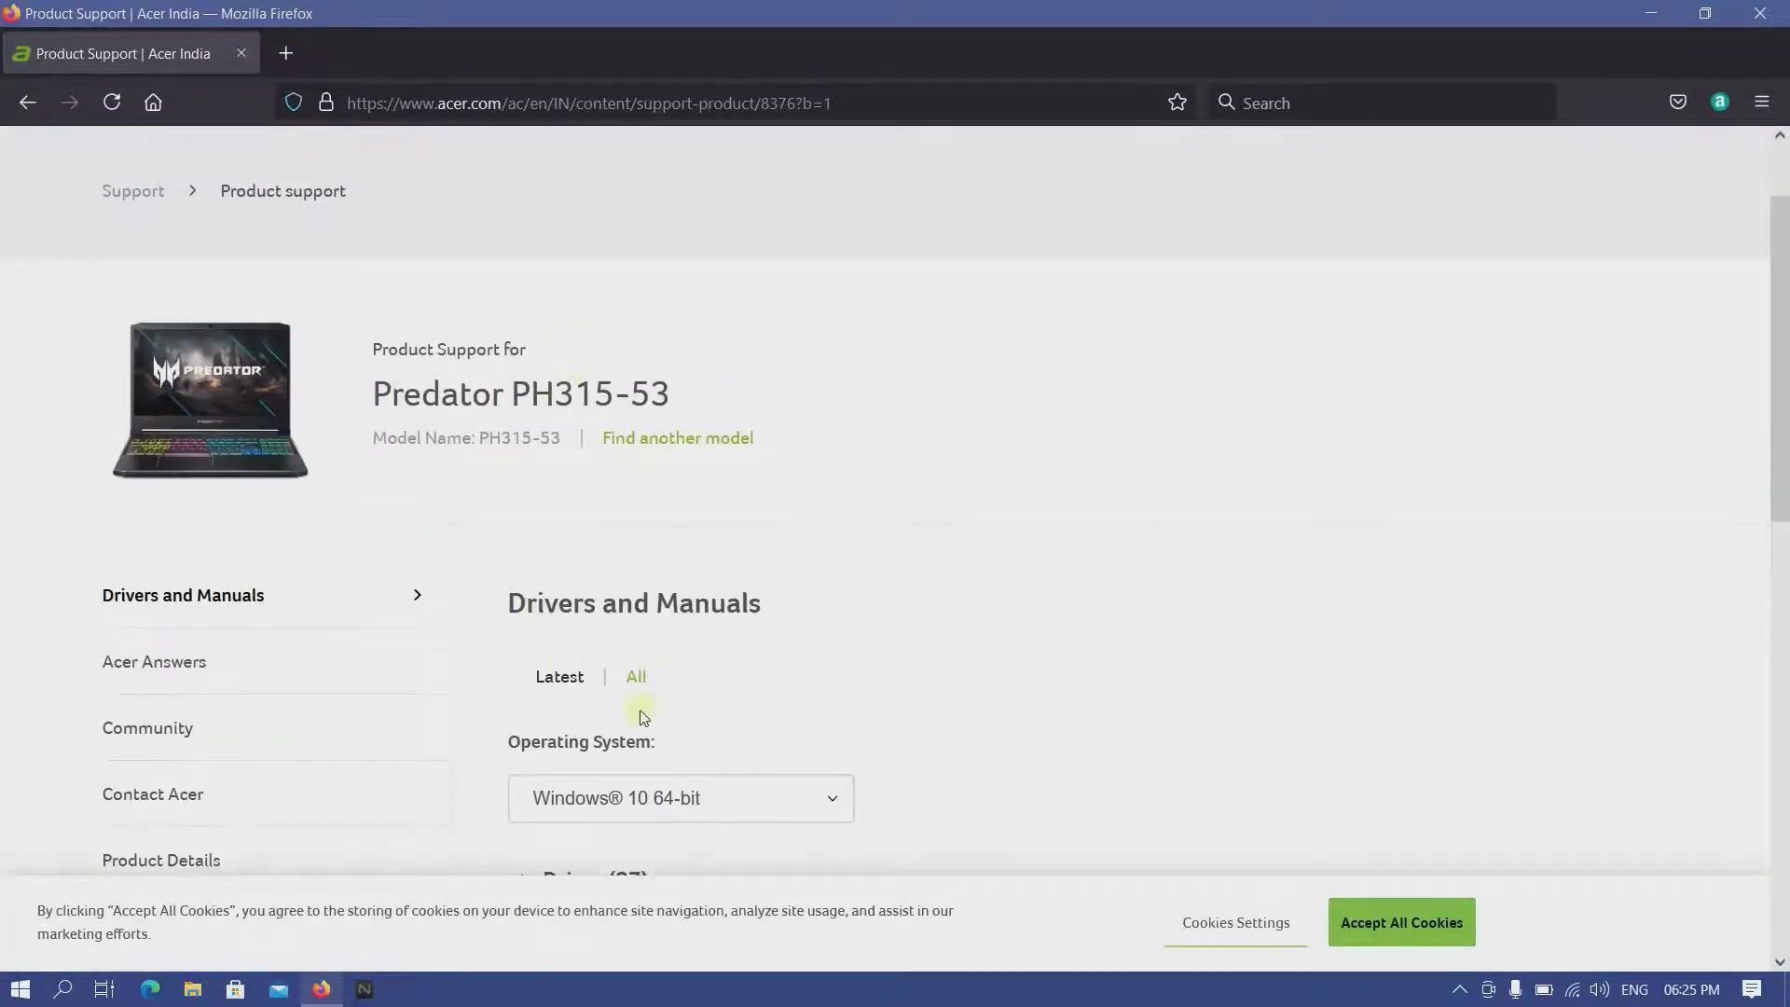
scroll(637, 727, "down", 1)
scroll(530, 762, "down", 1)
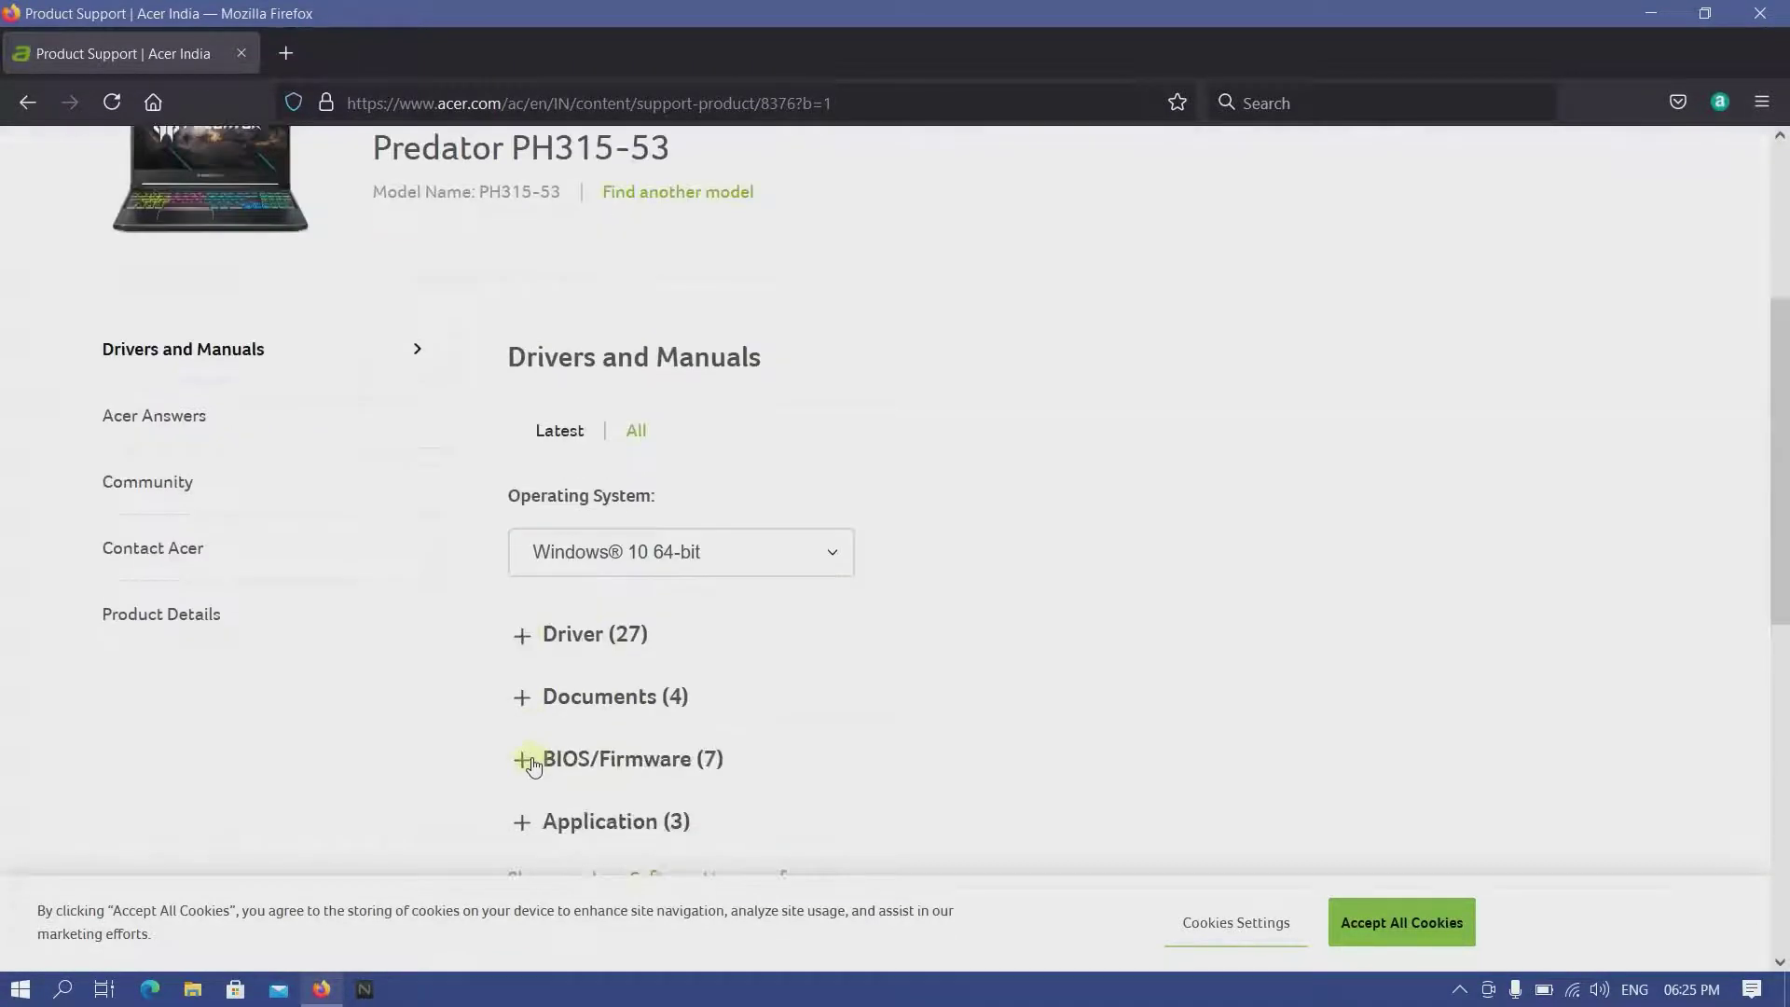
Expand BIOS/Firmware (7) and highlight the newest entry's title and version 2.02.
left_click(526, 760)
scroll(701, 700, "down", 3)
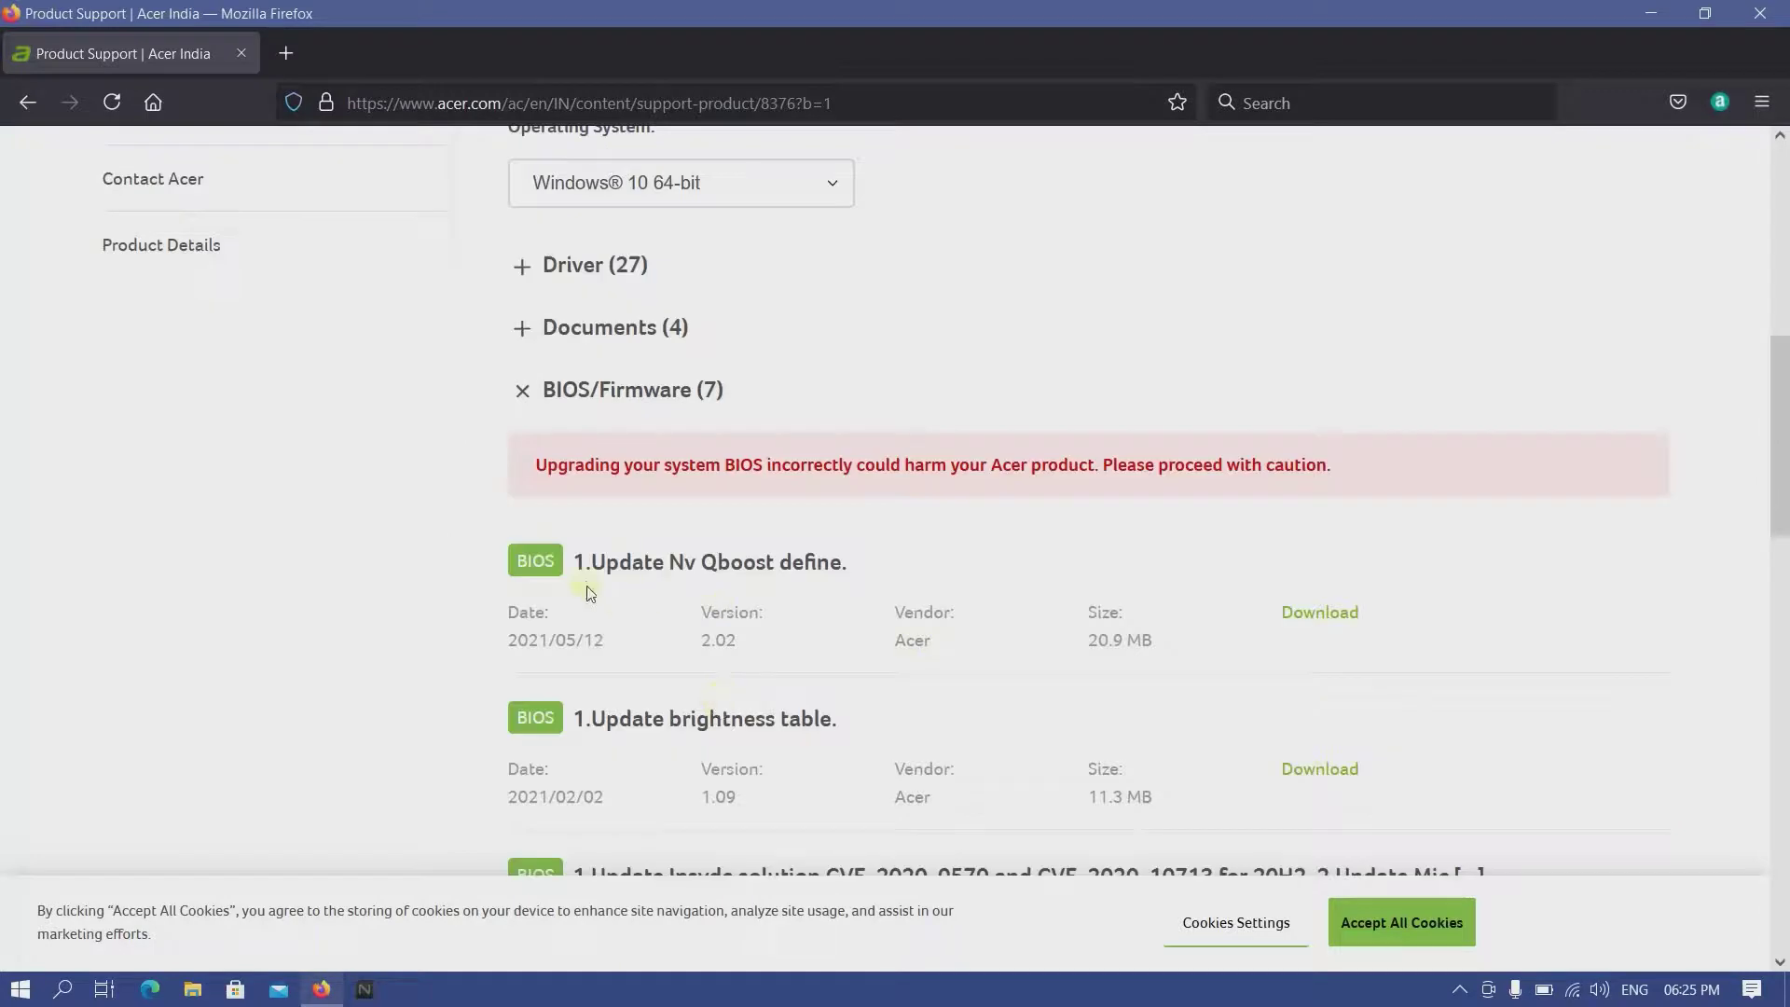
left_click_drag(579, 561, 686, 575)
left_click_drag(844, 564, 591, 564)
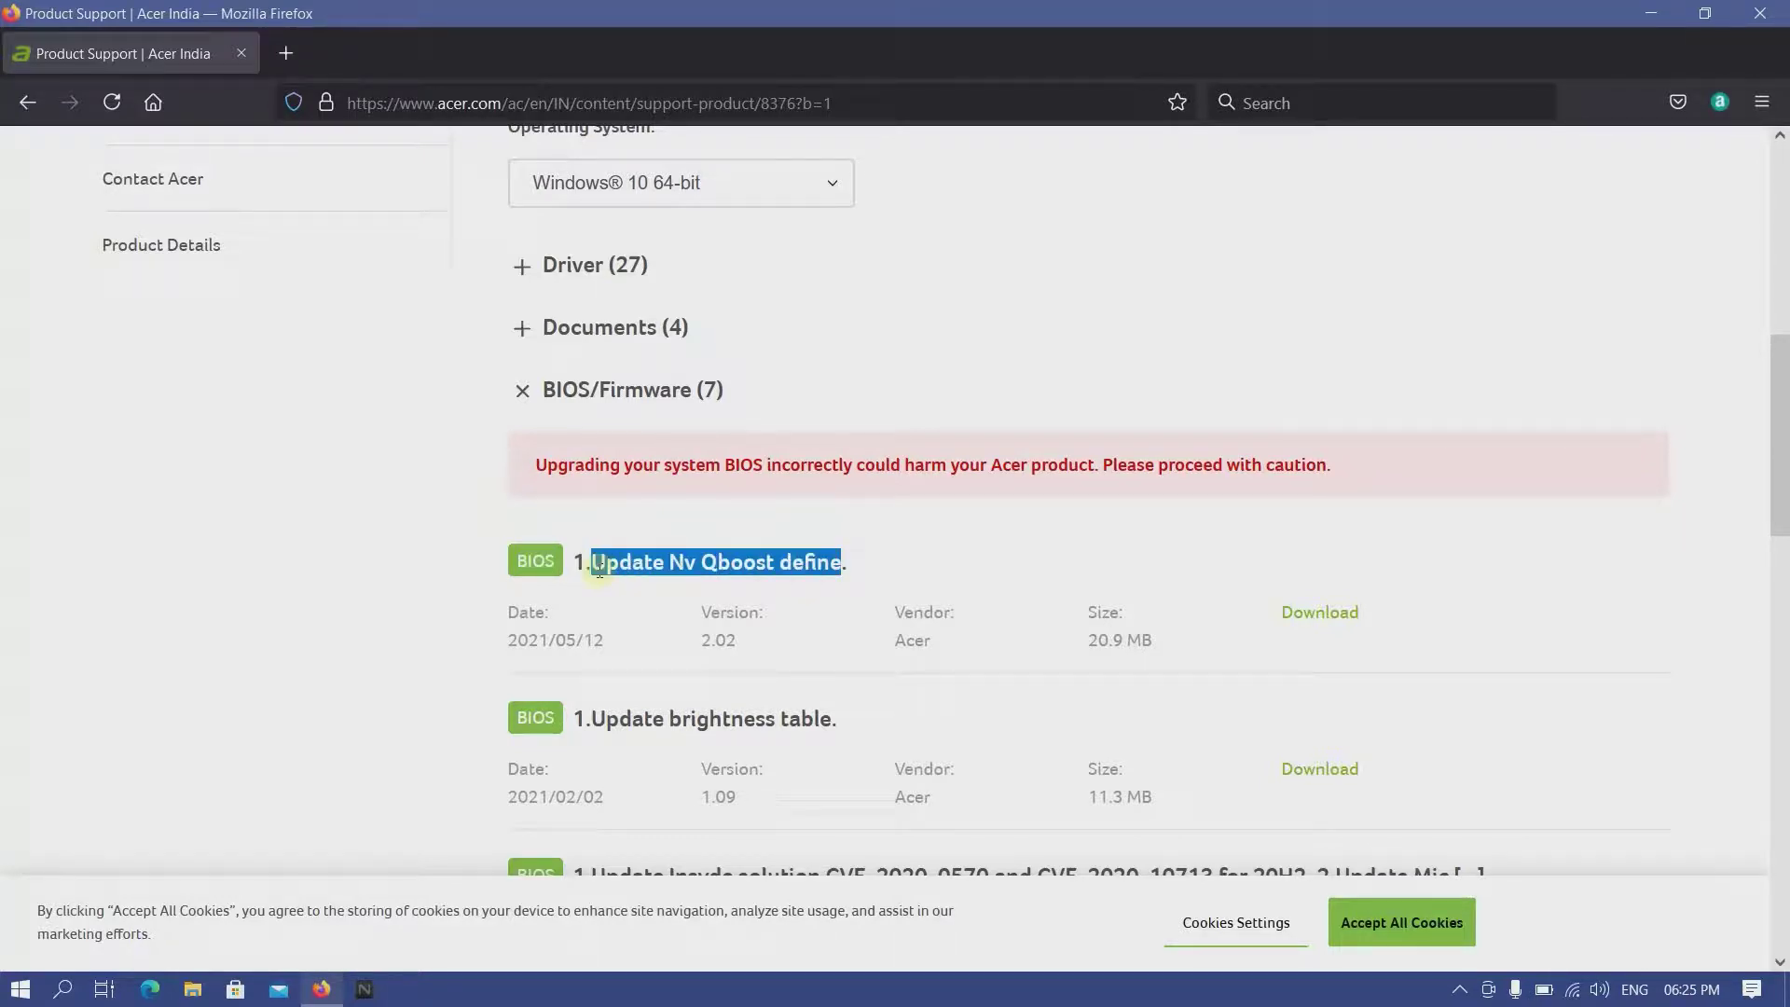
scroll(693, 620, "down", 1)
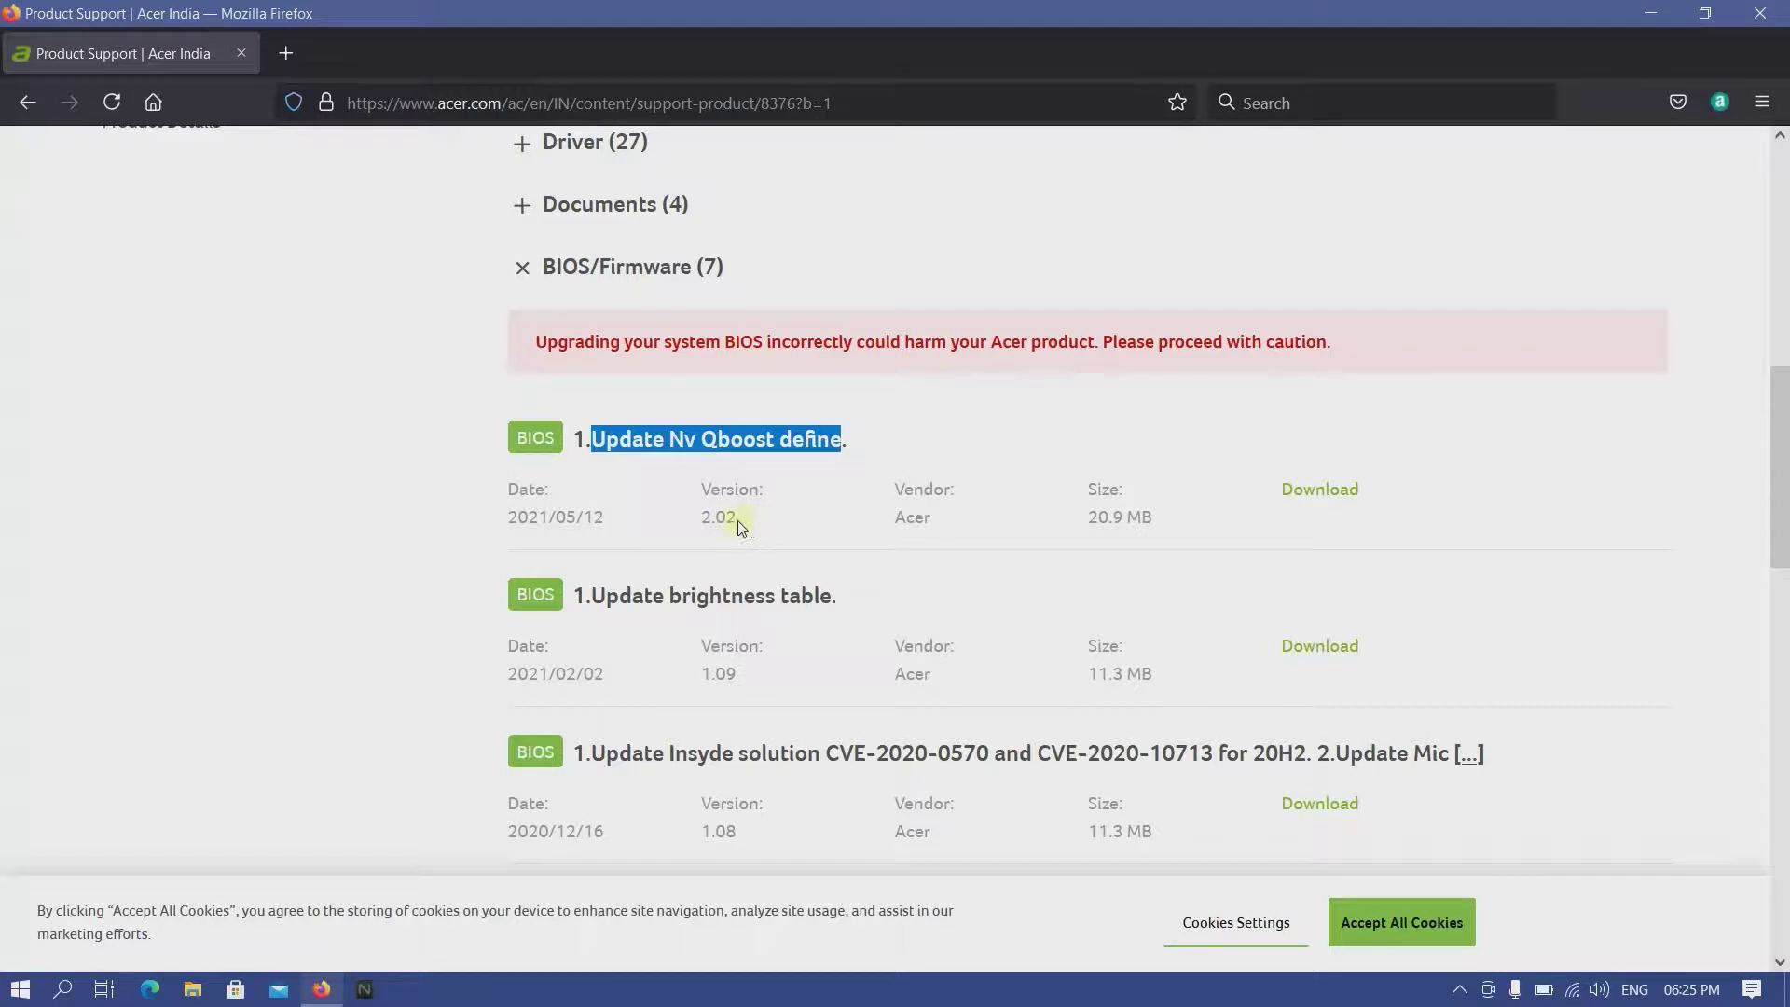
left_click_drag(739, 526, 691, 524)
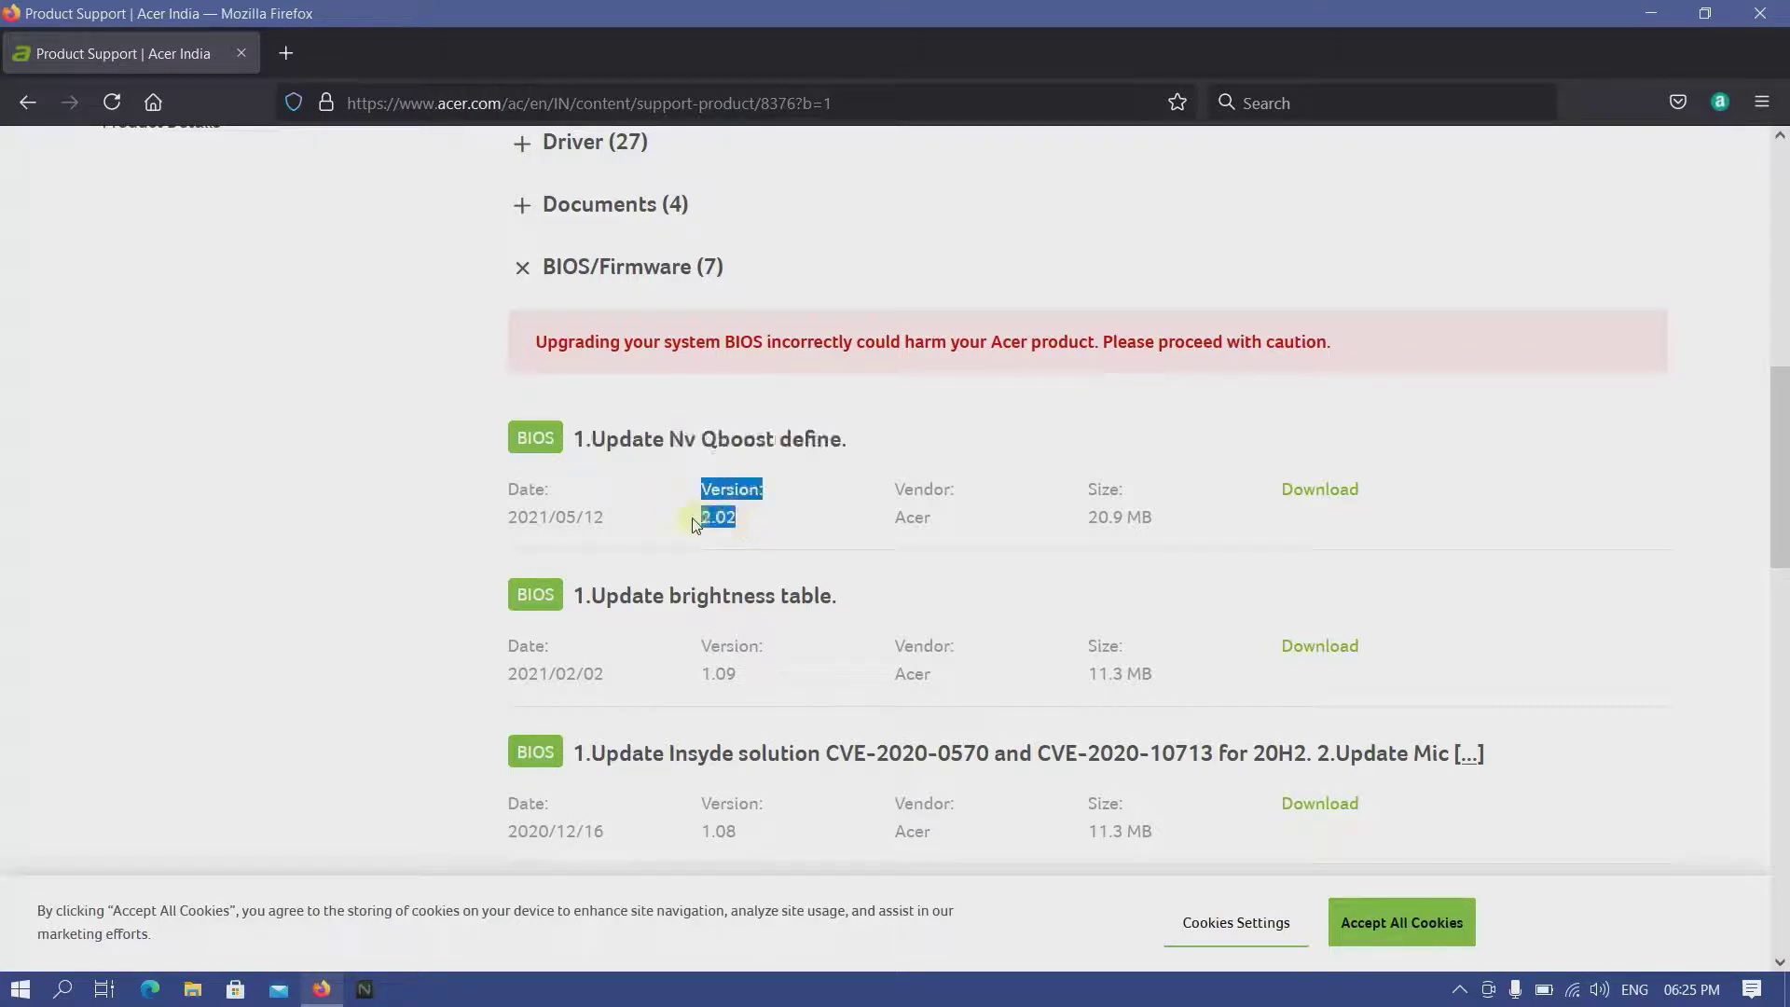
Download the version 2.02 BIOS dated 2021/05/12.
left_click(1264, 507)
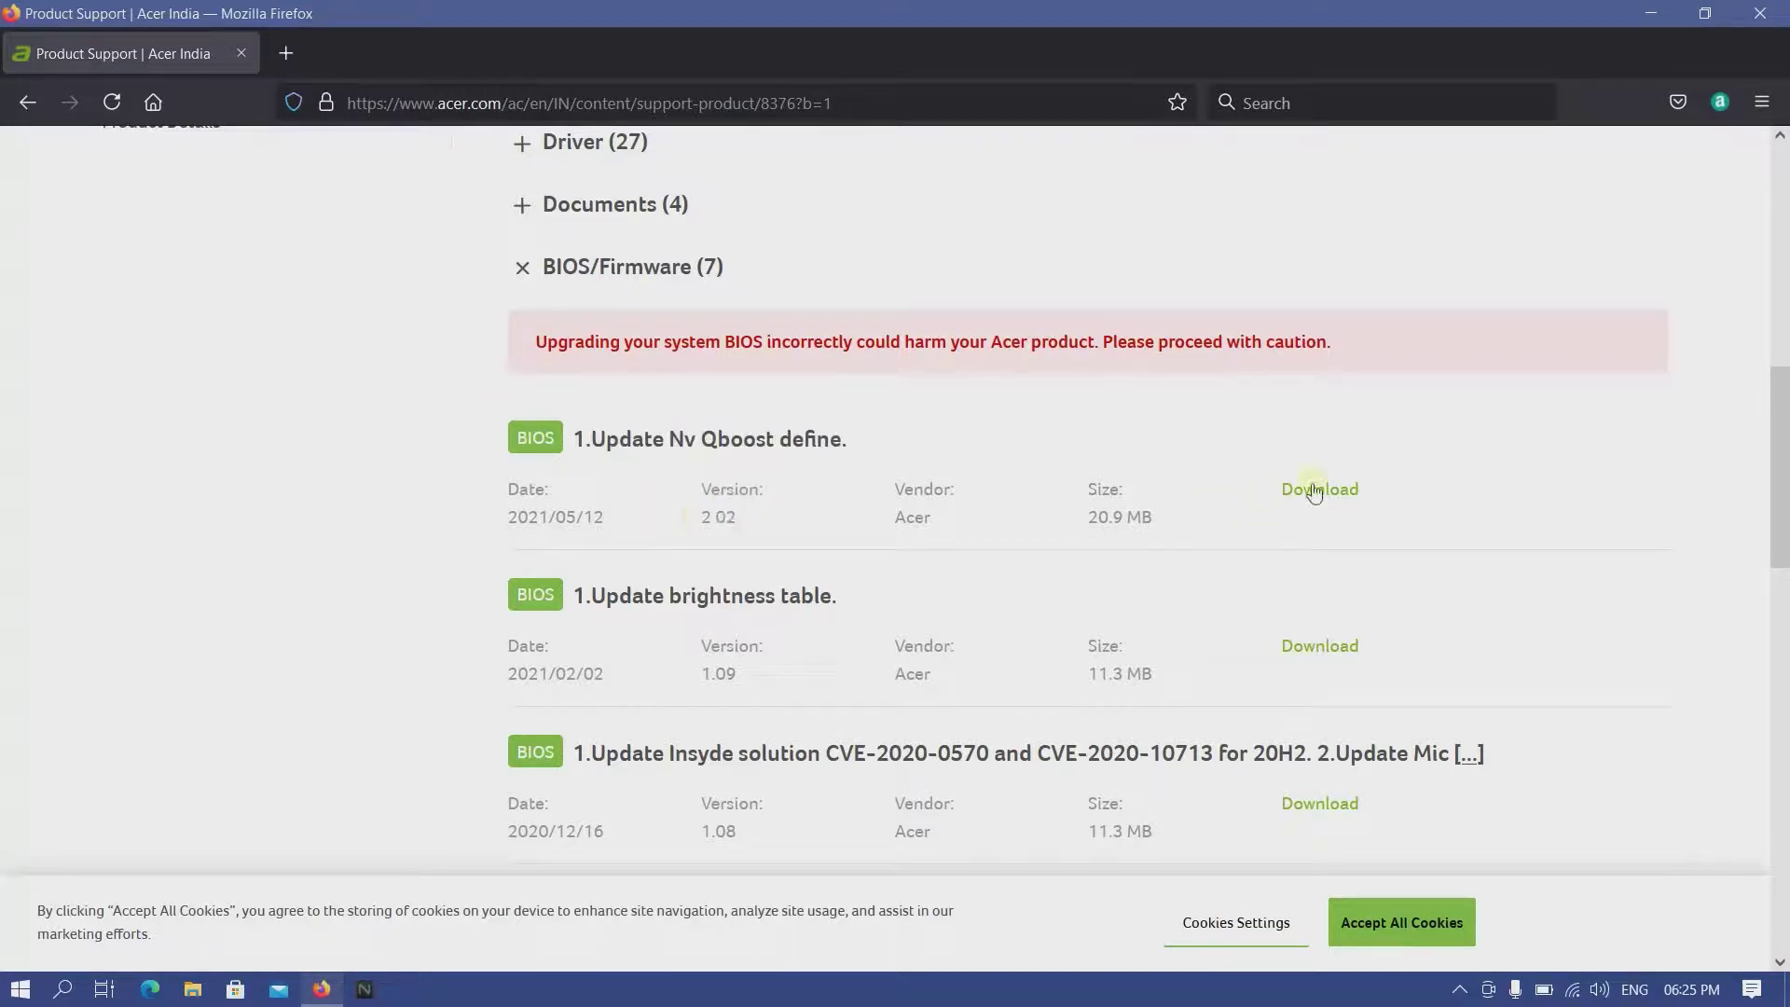